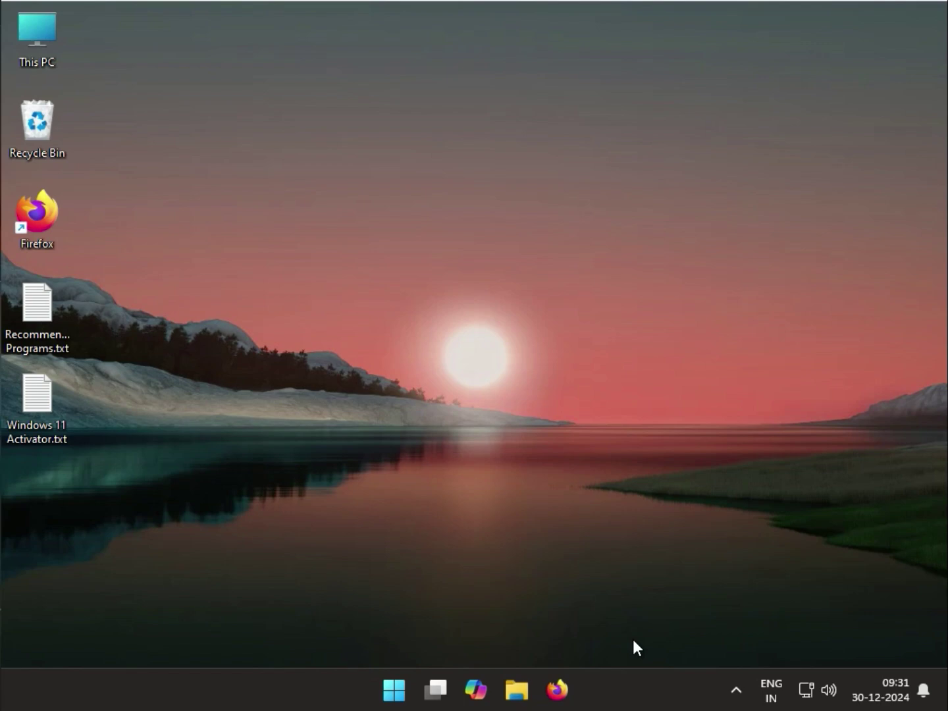
Open the first AMD result, 'Drivers and Support for Processors and Graphics', in a new tab.
left_click(557, 691)
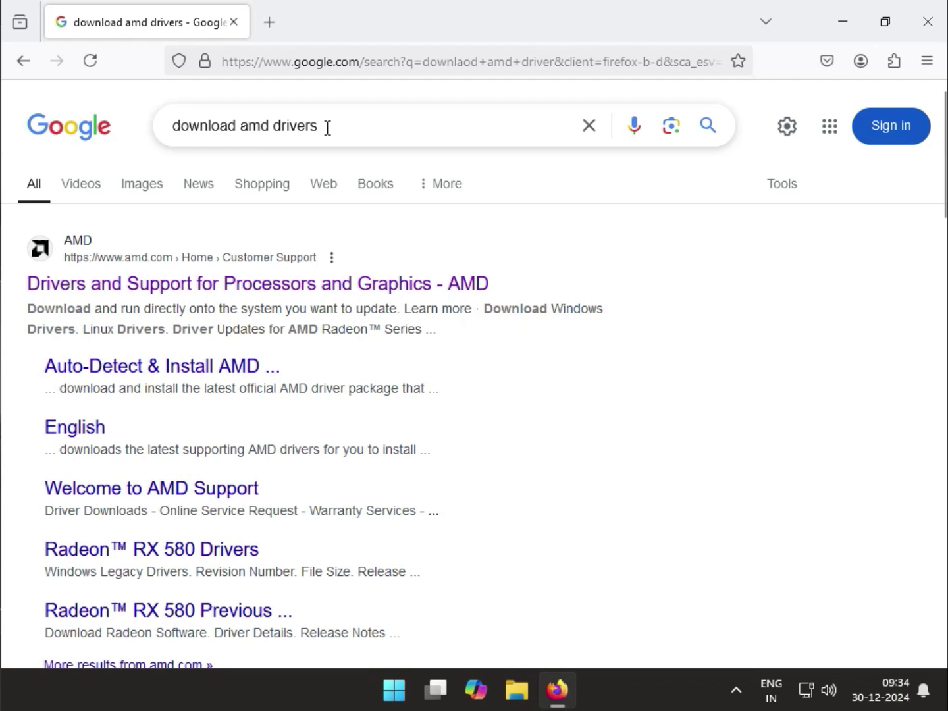
right_click(193, 292)
left_click(212, 304)
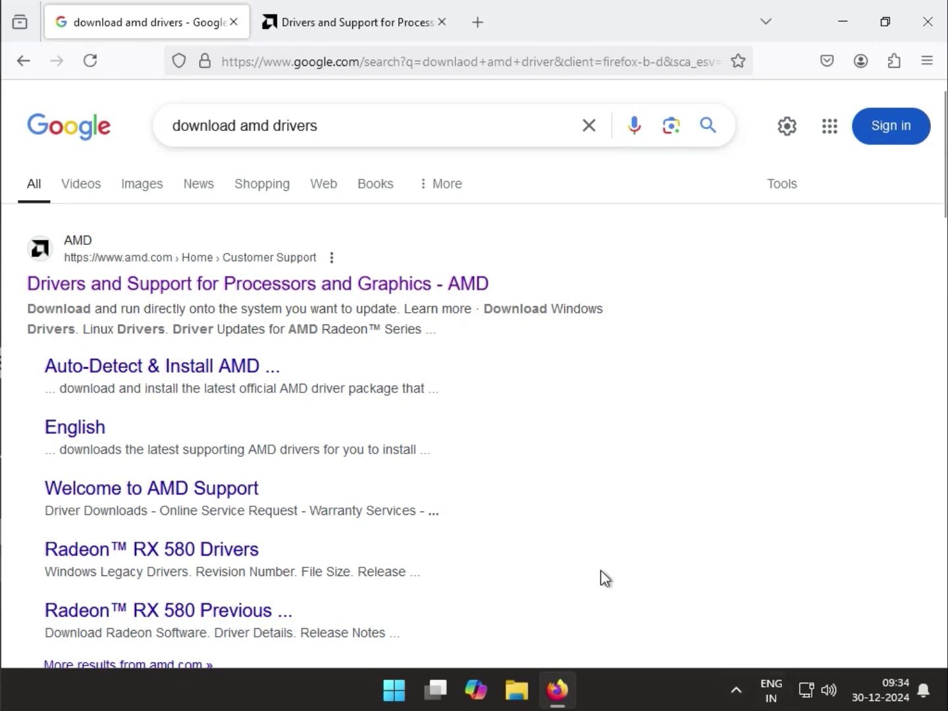
left_click(318, 22)
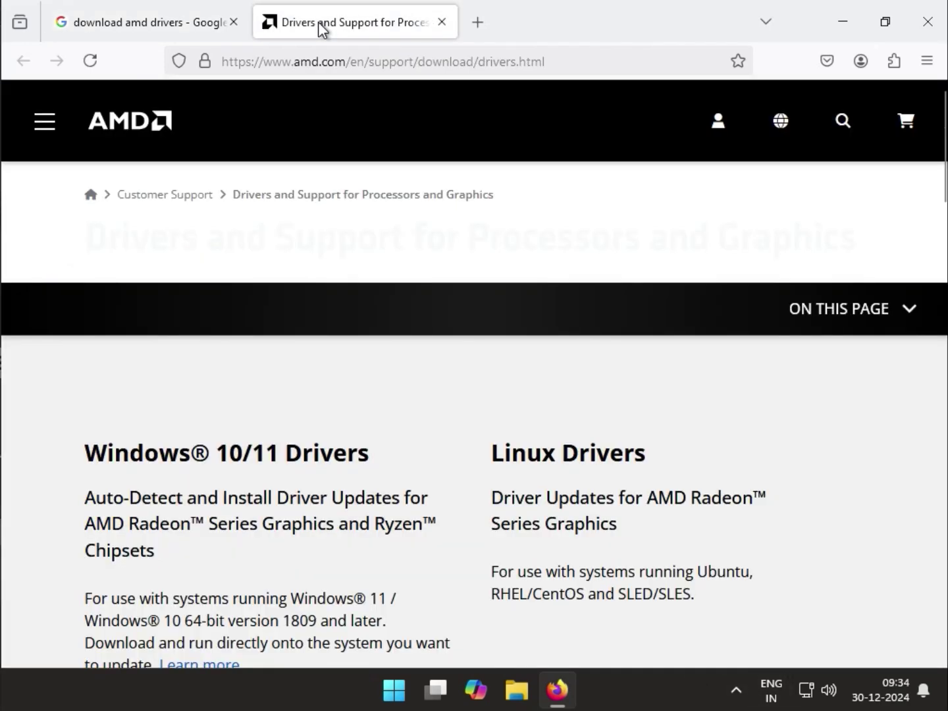
scroll(376, 437, "down", 4)
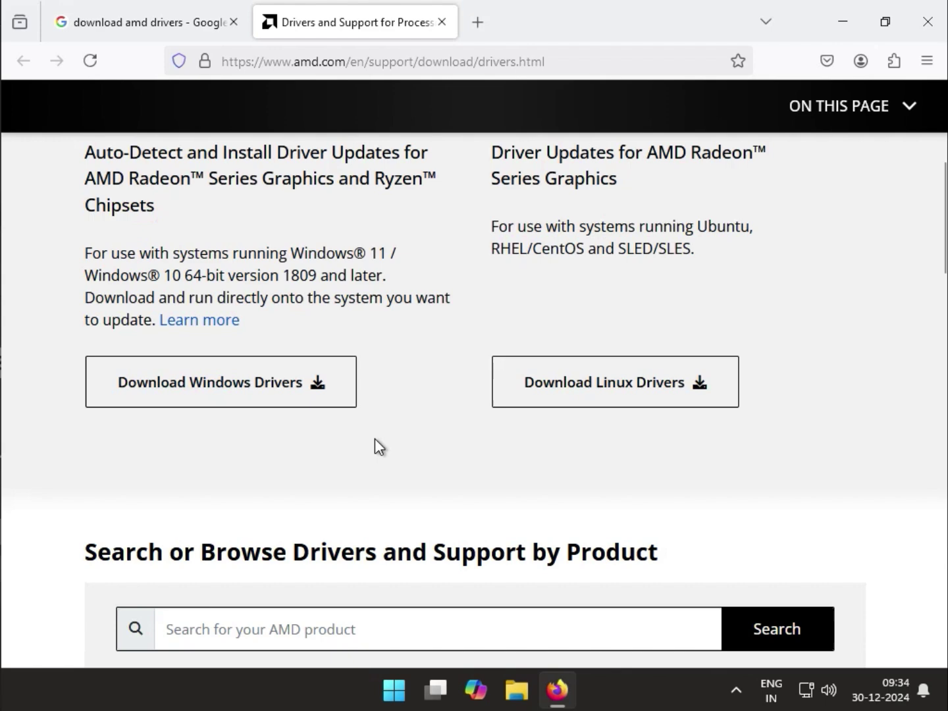
scroll(376, 438, "down", 3)
scroll(374, 439, "down", 2)
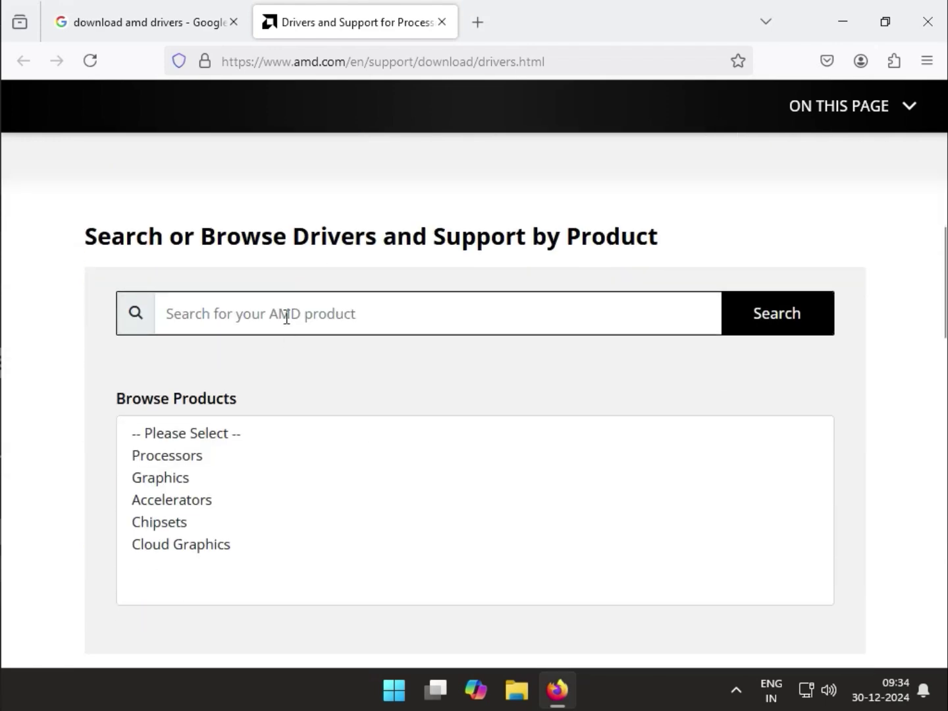
left_click(216, 315)
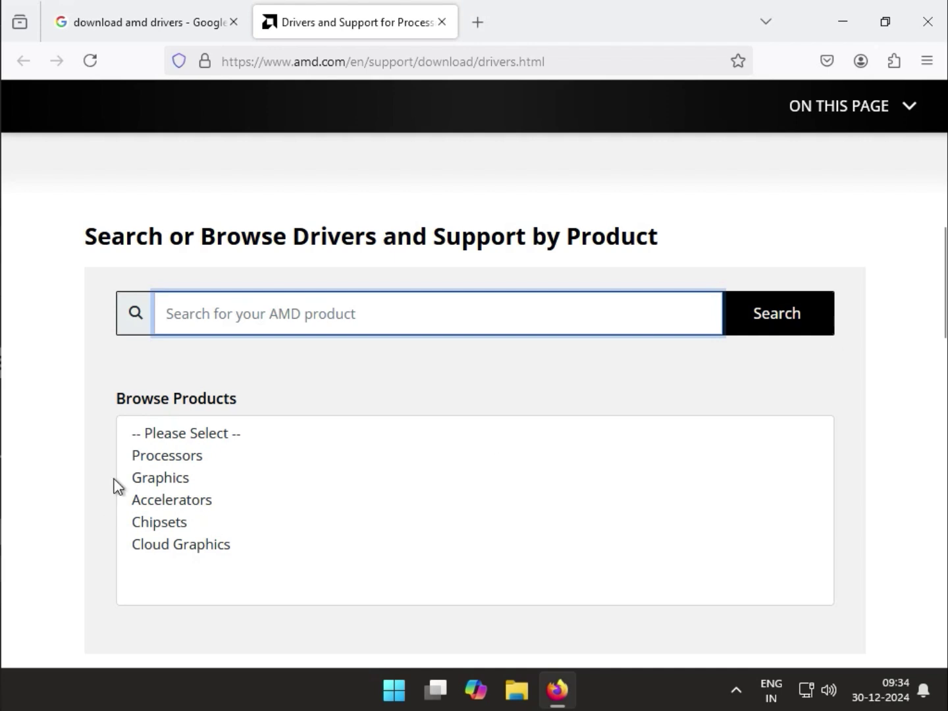
scroll(160, 518, "down", 2)
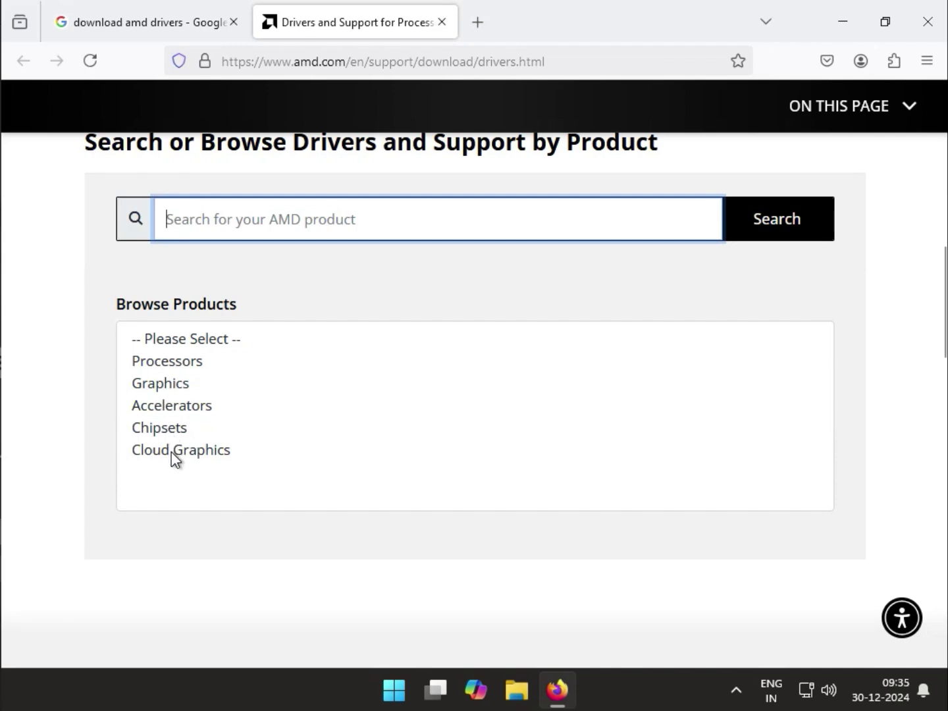
scroll(172, 453, "up", 4)
scroll(171, 460, "up", 2)
scroll(171, 459, "up", 4)
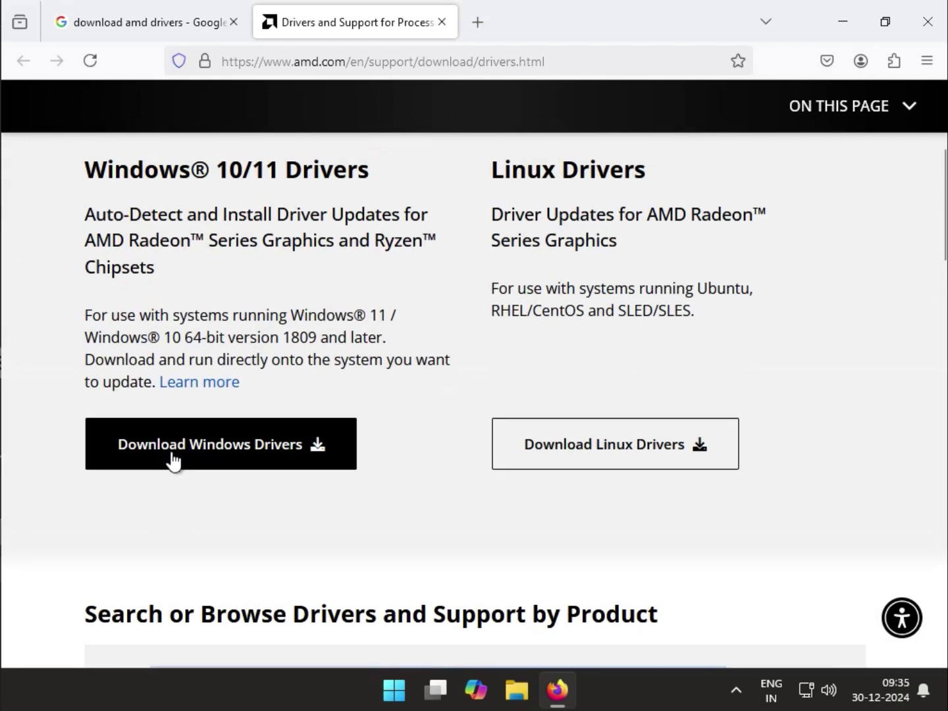
scroll(197, 508, "down", 2)
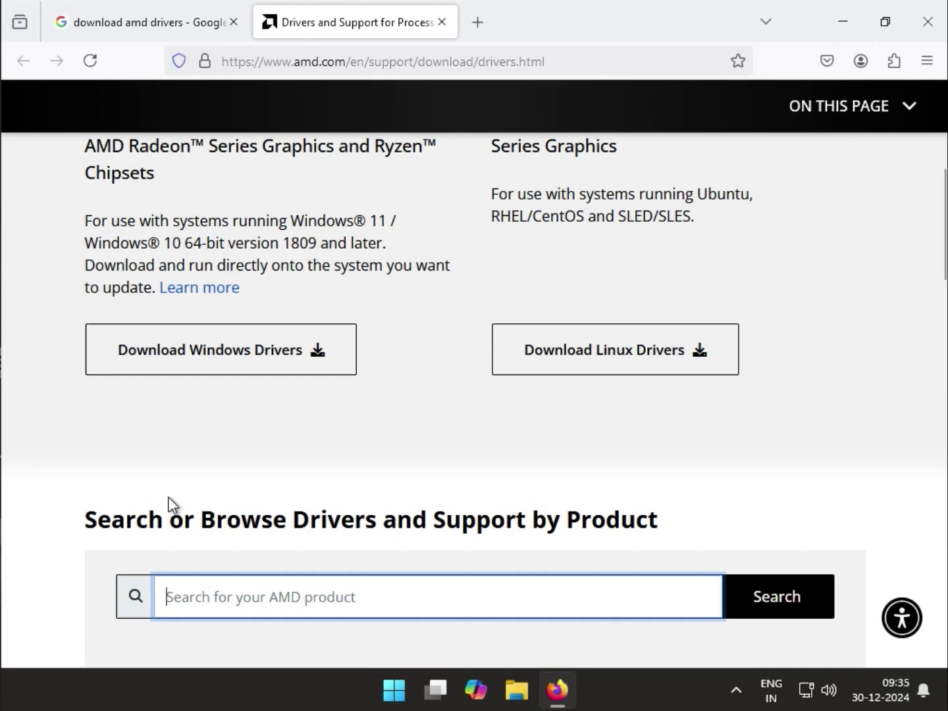
scroll(108, 453, "up", 4)
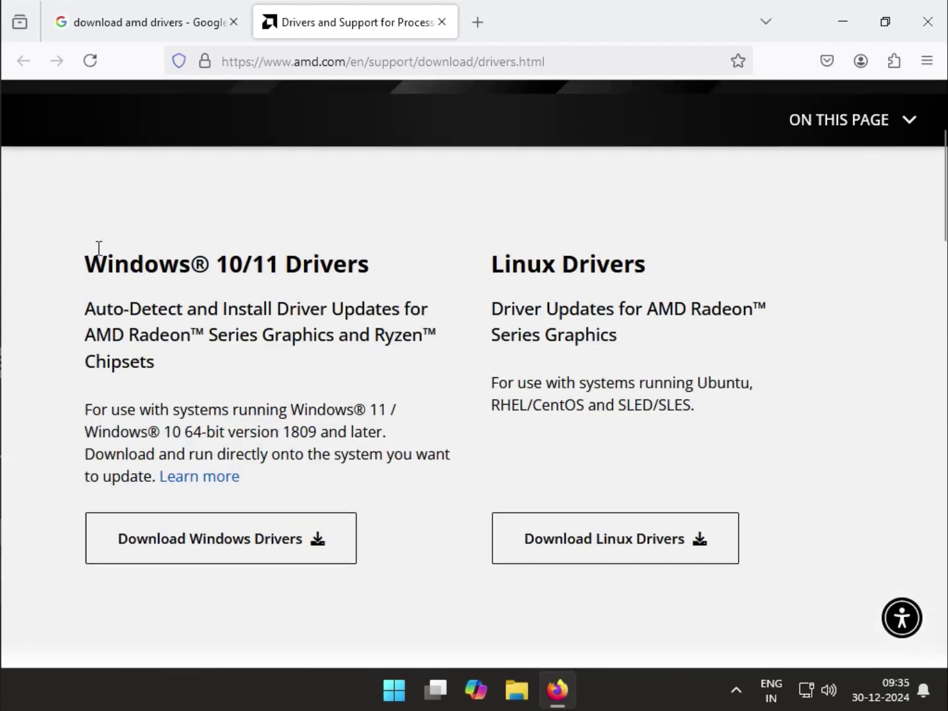
mouse_move(87, 259)
left_mouse_down()
mouse_move(222, 267)
mouse_move(107, 269)
left_mouse_up()
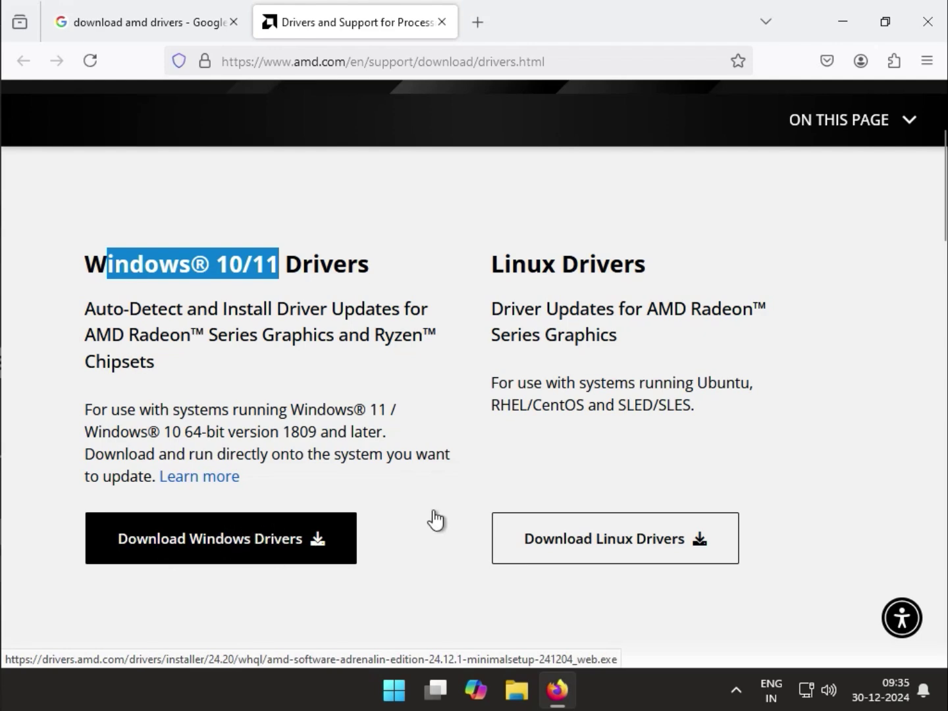
Download the 36.9 MB AMD Software Adrenalin Edition Windows installer and run it from Downloads.
left_click(604, 526)
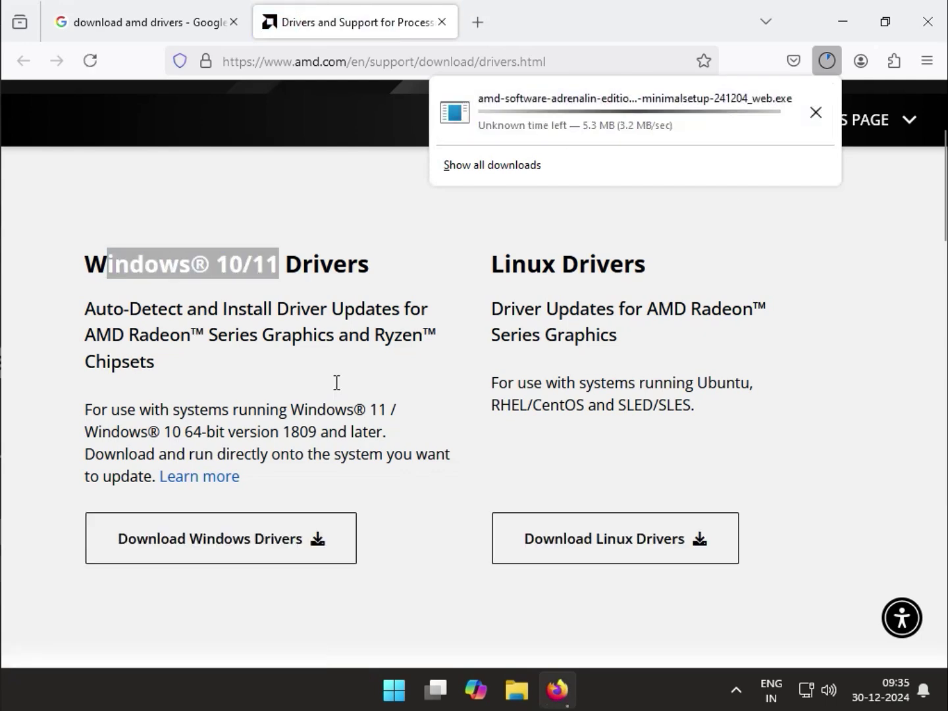
scroll(413, 552, "down", 1)
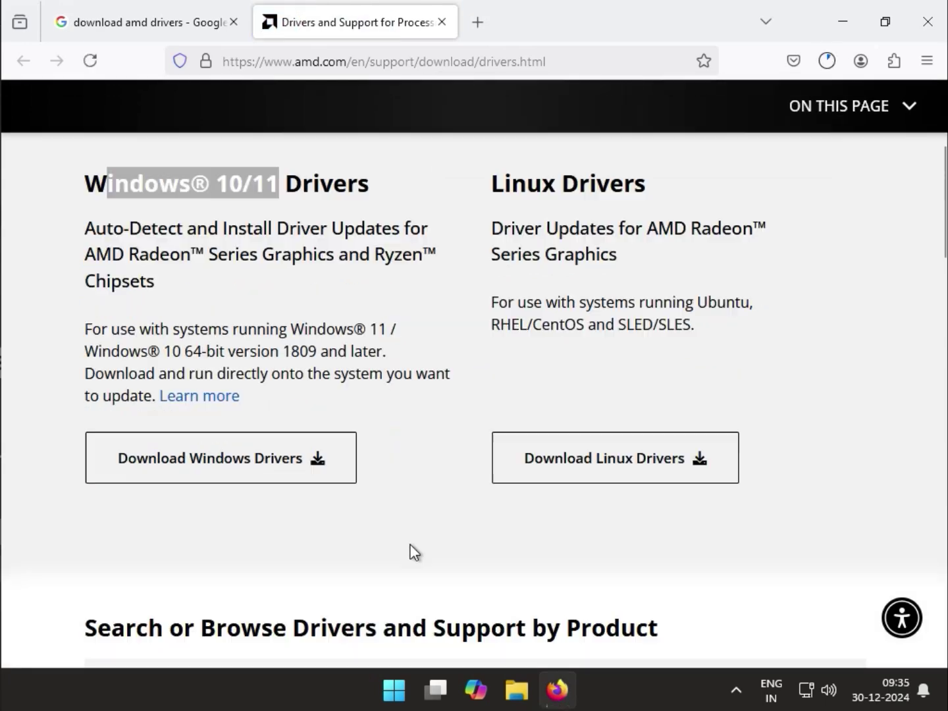
scroll(411, 552, "down", 3)
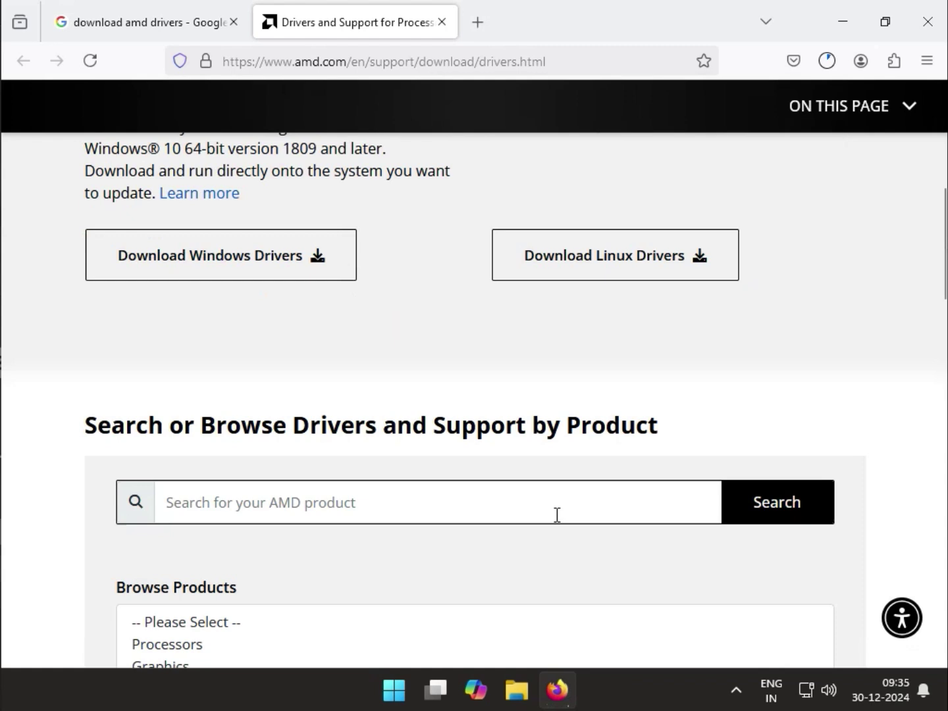
left_click(827, 66)
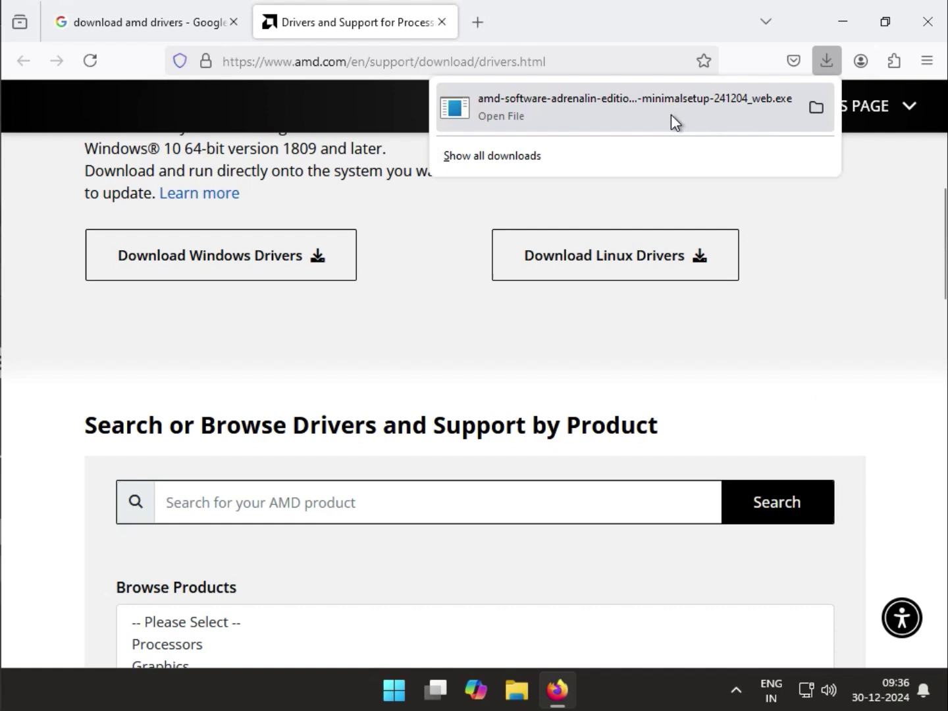
left_click(577, 117)
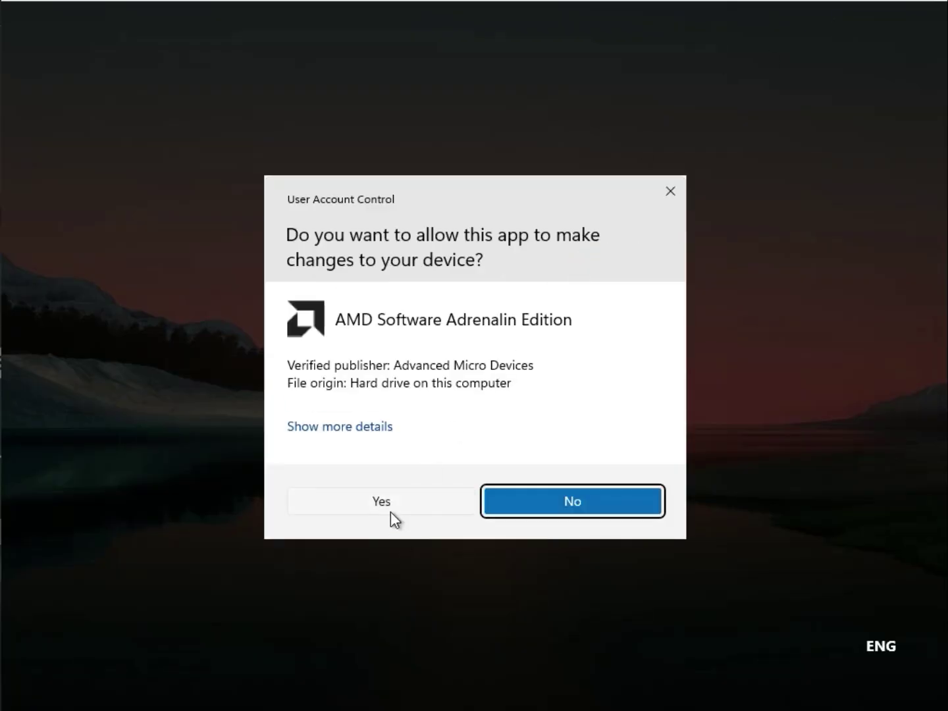
Allow the AMD installer to run, minimize Firefox, and close the Error 173 dialog.
left_click(391, 512)
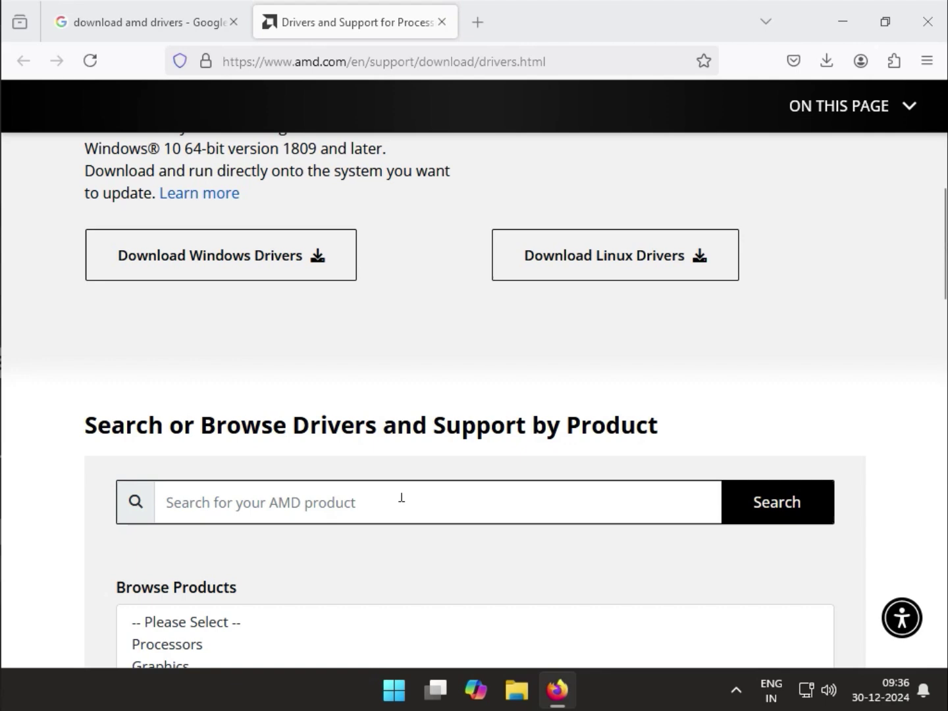
left_click(842, 21)
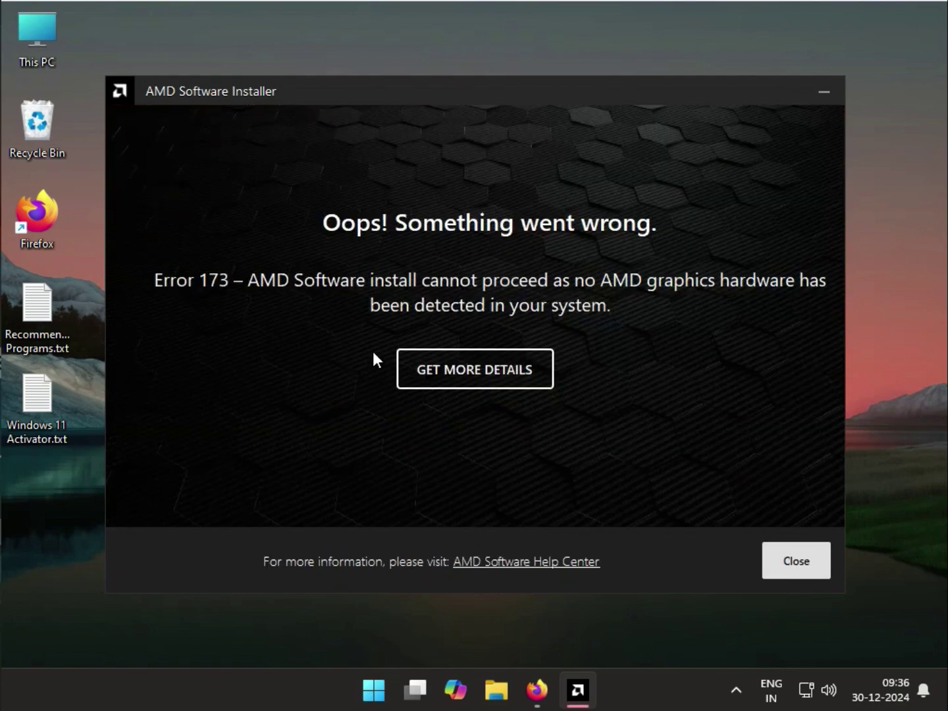
left_click(813, 567)
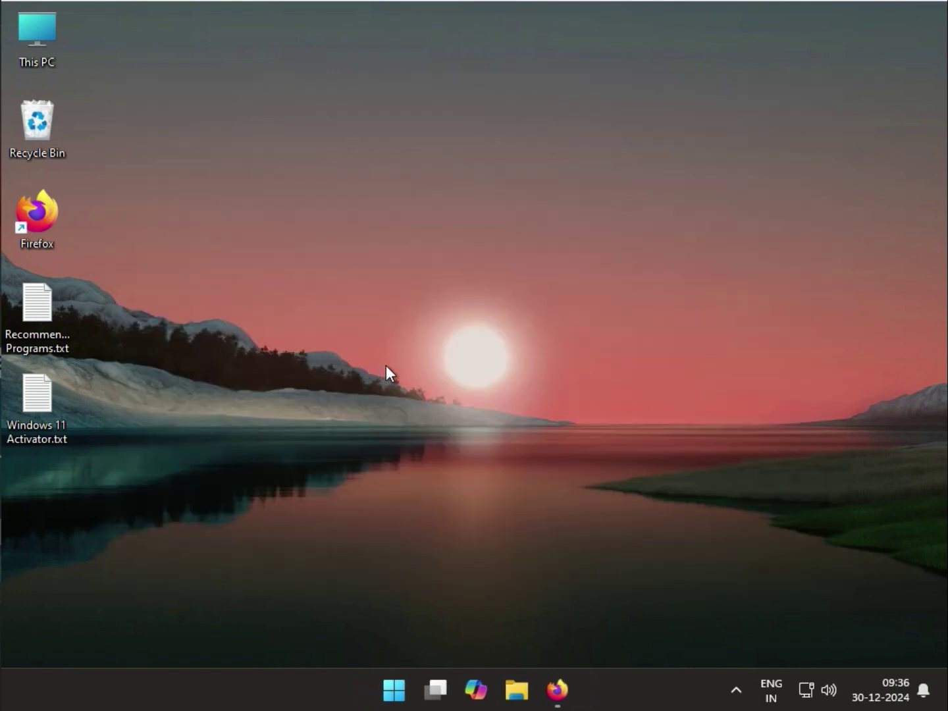